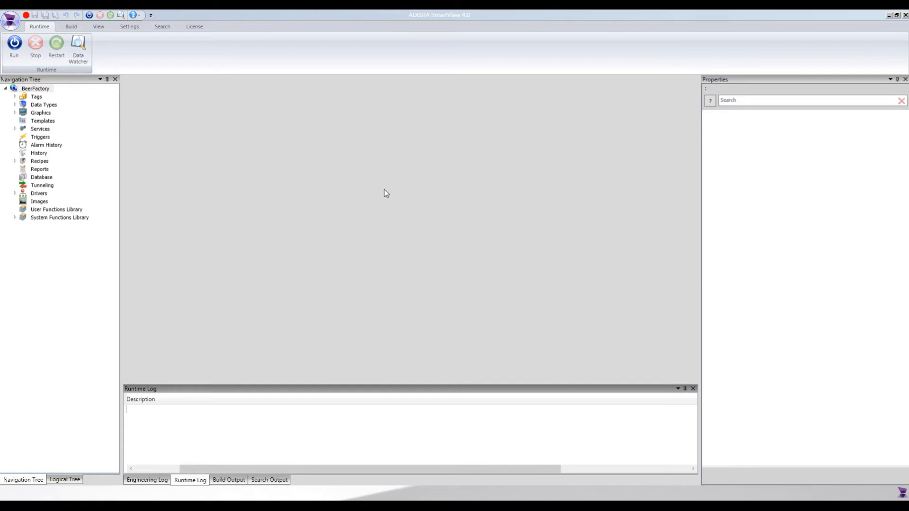
Step: Create a new triggers document in the BeerFactory project and insert a trigger item
right_click(39, 140)
left_click(63, 148)
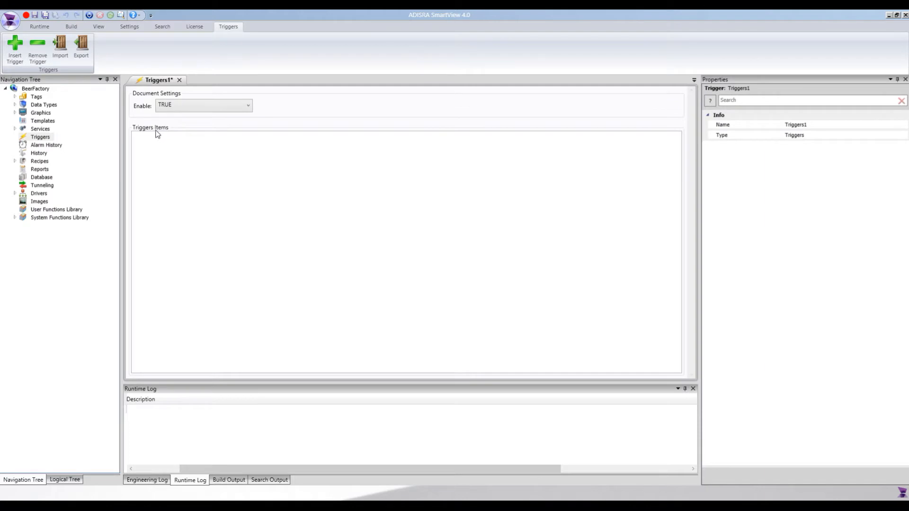
left_click(16, 46)
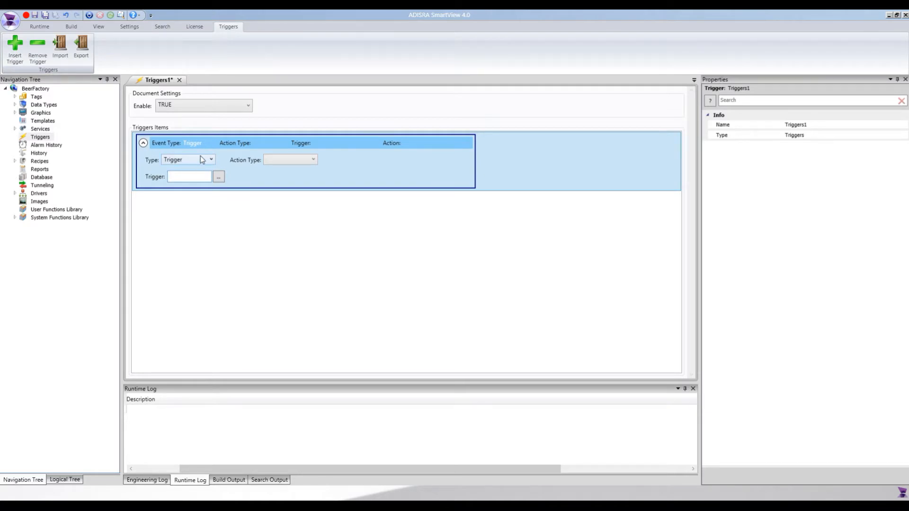
Step: Review the event types and action types offered for the new trigger item
left_click(202, 163)
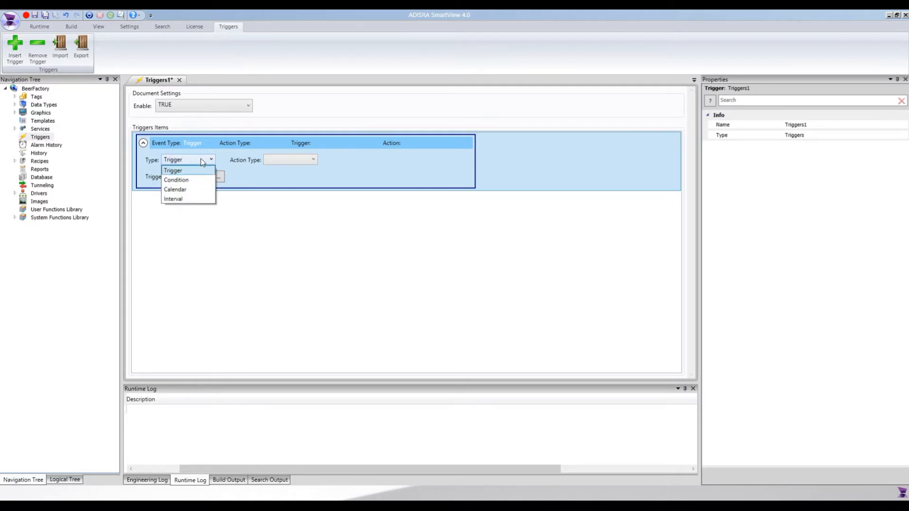
left_click(201, 158)
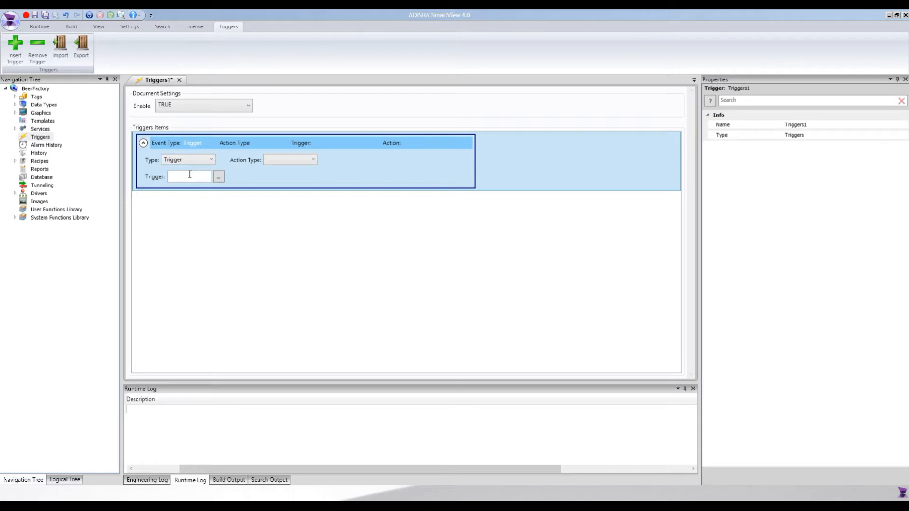
left_click(189, 175)
left_click(289, 160)
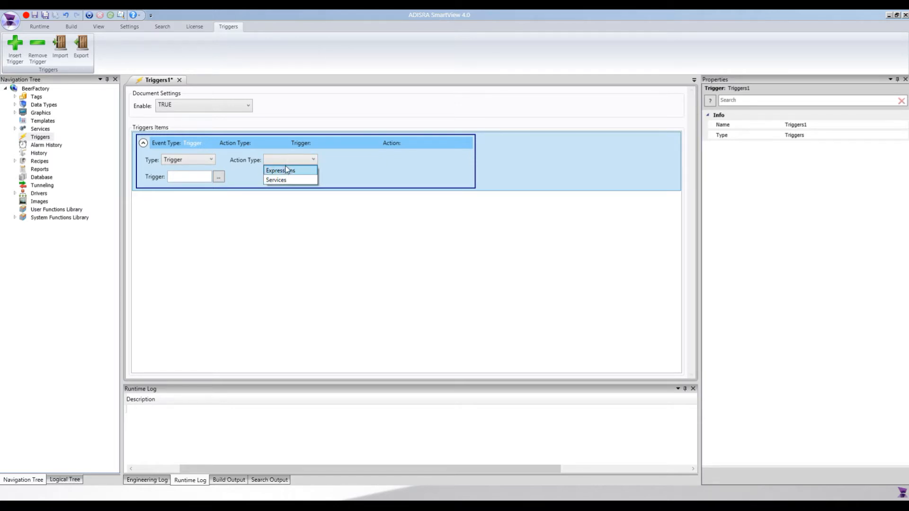
left_click(288, 160)
Step: Try the Condition event type, and switch to Calendar with daily recurrence every 2 days
left_click(203, 159)
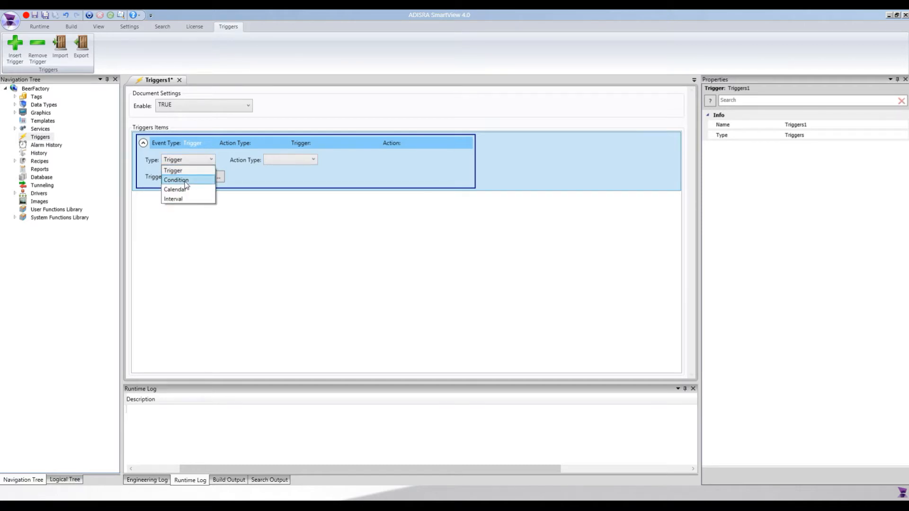
left_click(185, 180)
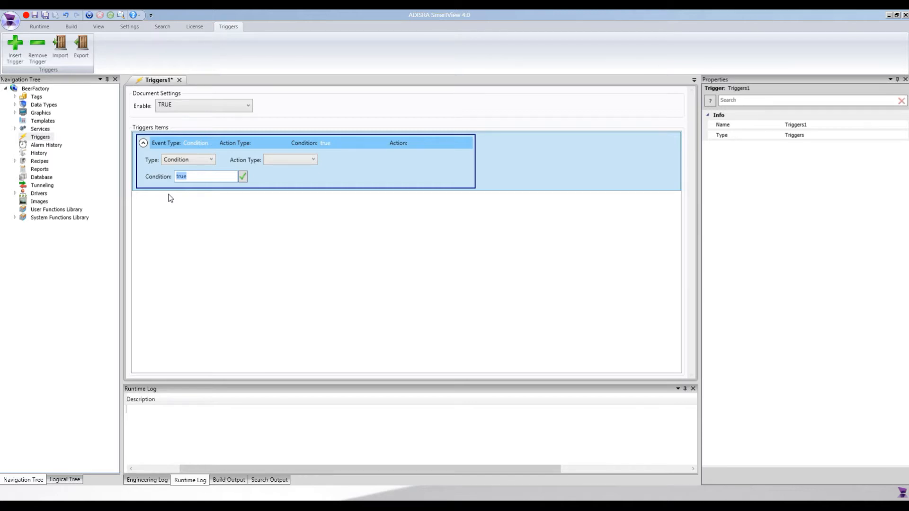
left_click(183, 159)
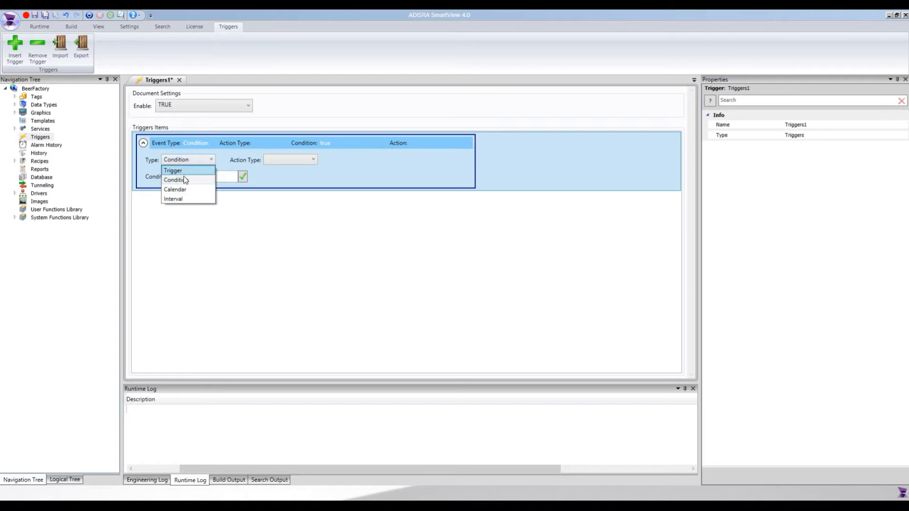
left_click(187, 190)
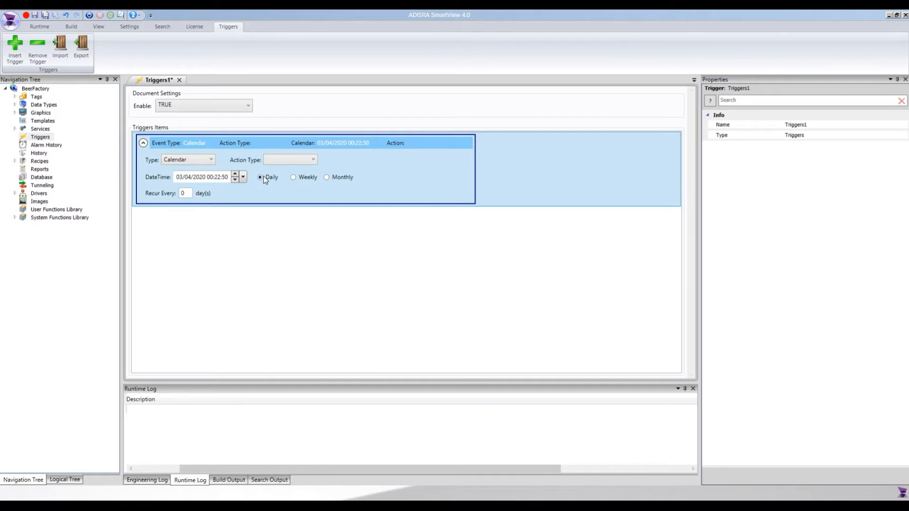
left_click(184, 193)
type("2")
Step: Try the calendar event's weekly recurrence, and switch it to monthly recurrence by Days
left_click(293, 179)
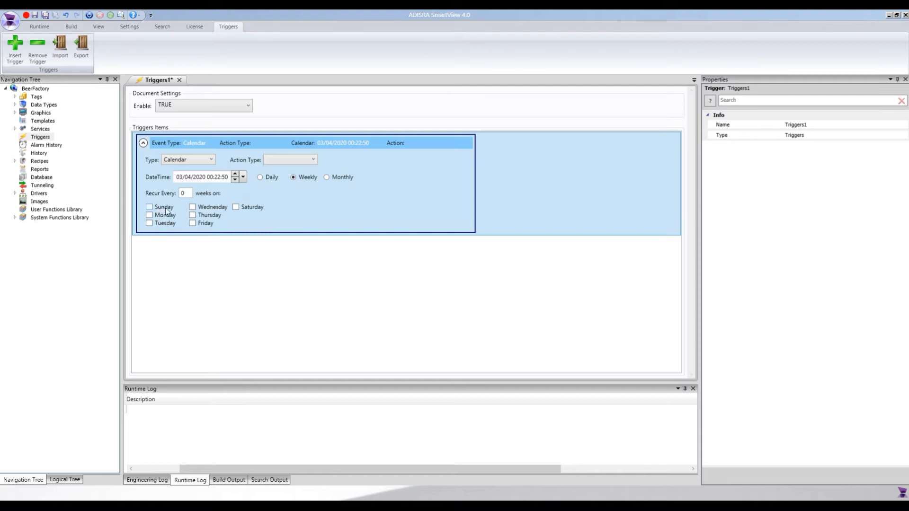
left_click(183, 194)
left_click(327, 177)
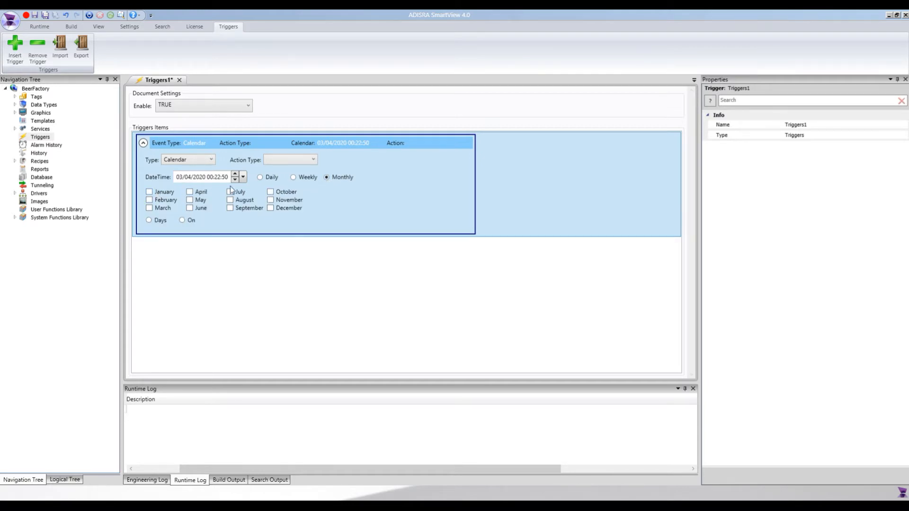
left_click(161, 222)
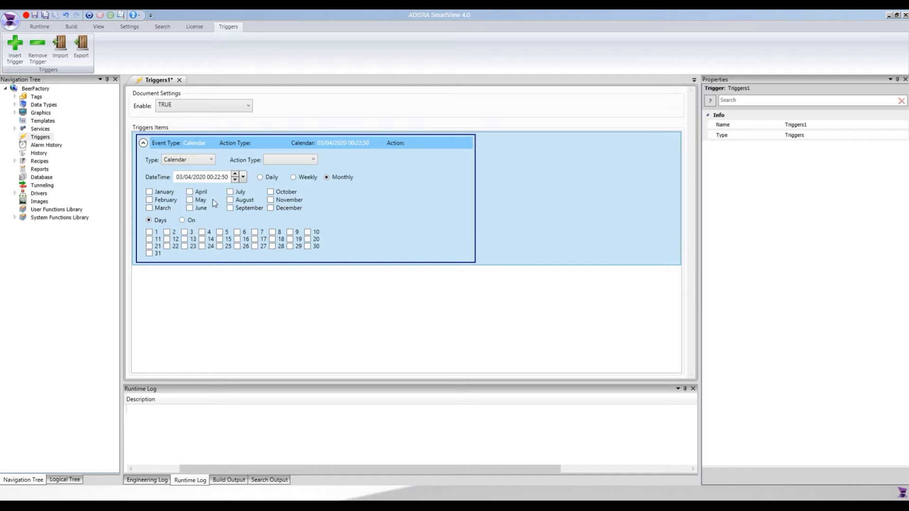
left_click(210, 177)
Step: Set the monthly recurrence to On, choosing First, Monday and Wednesday, for July
left_click(183, 221)
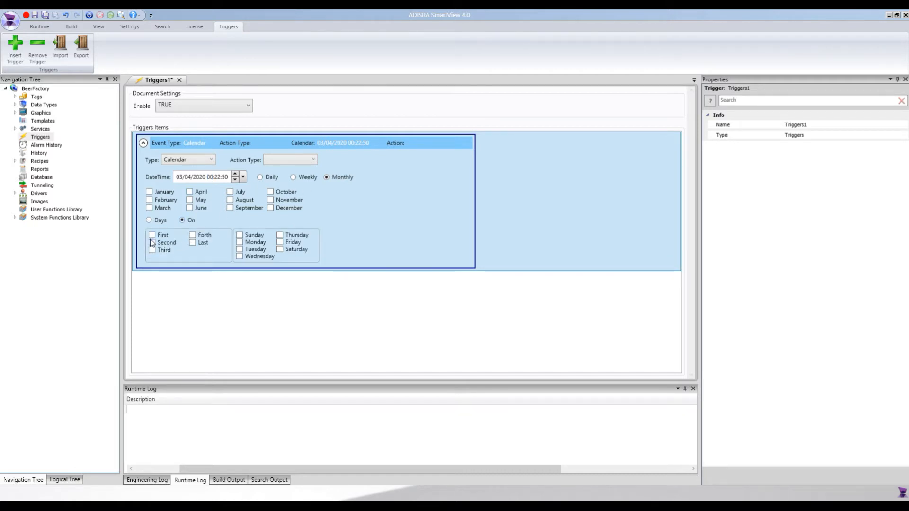
left_click(152, 235)
left_click(240, 242)
left_click(240, 257)
left_click(230, 192)
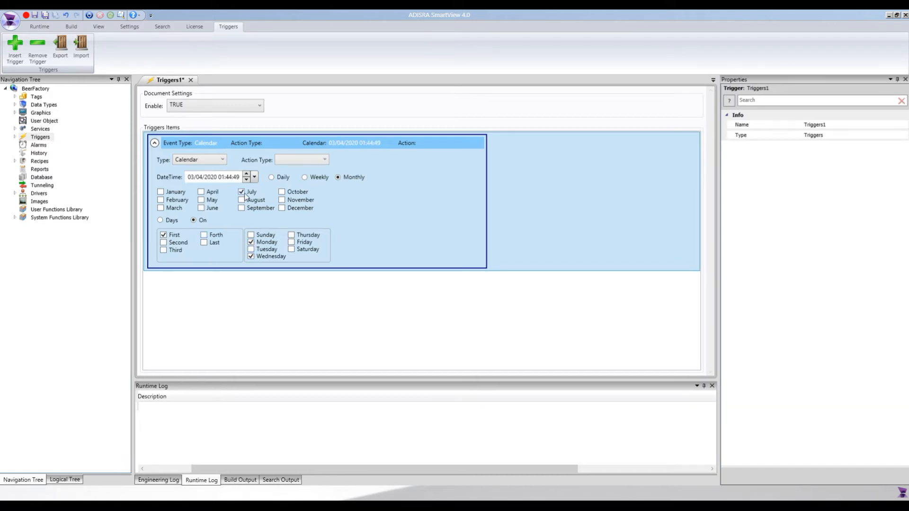
Step: Switch the event type to Interval and select its time value for editing
left_click(212, 160)
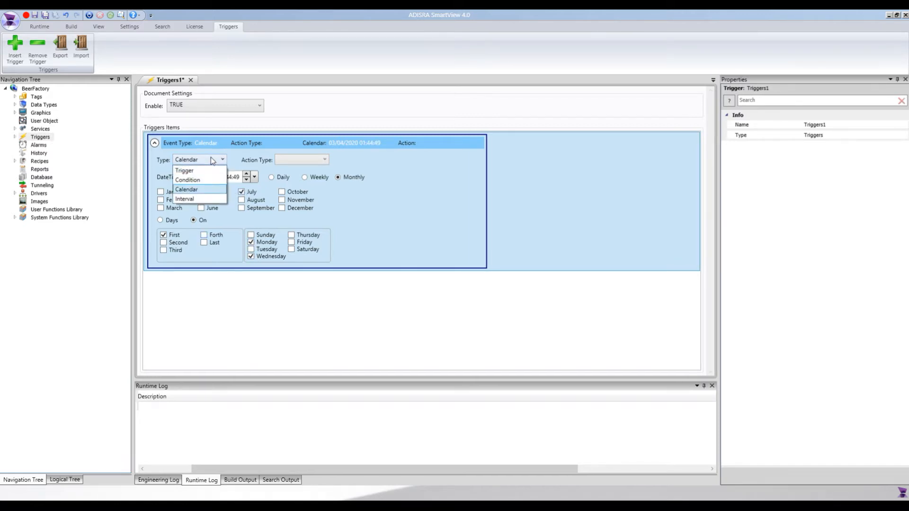
left_click(197, 199)
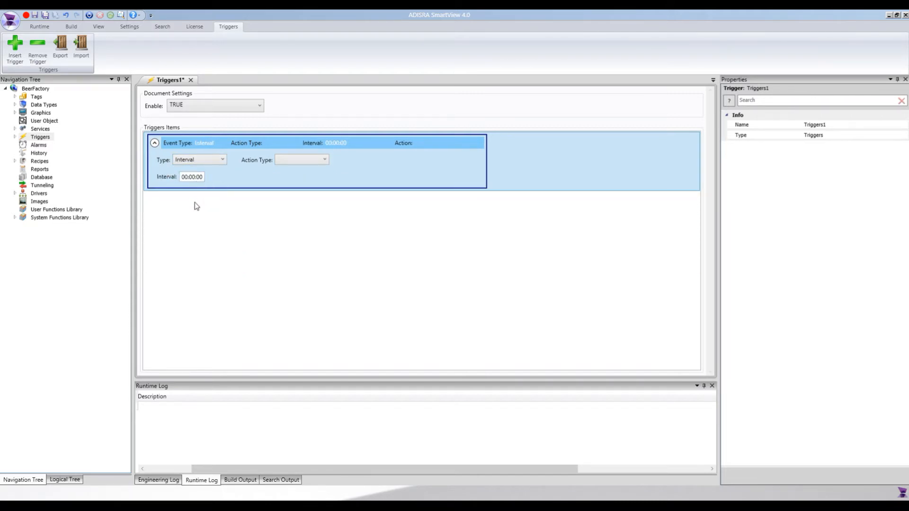
left_click(198, 177)
left_click_drag(199, 176, 203, 178)
left_click_drag(192, 177, 180, 178)
Step: Set the event type back to Trigger and assign the configurationRecipeSelectedIndex tag as its trigger
left_click(202, 158)
left_click(192, 172)
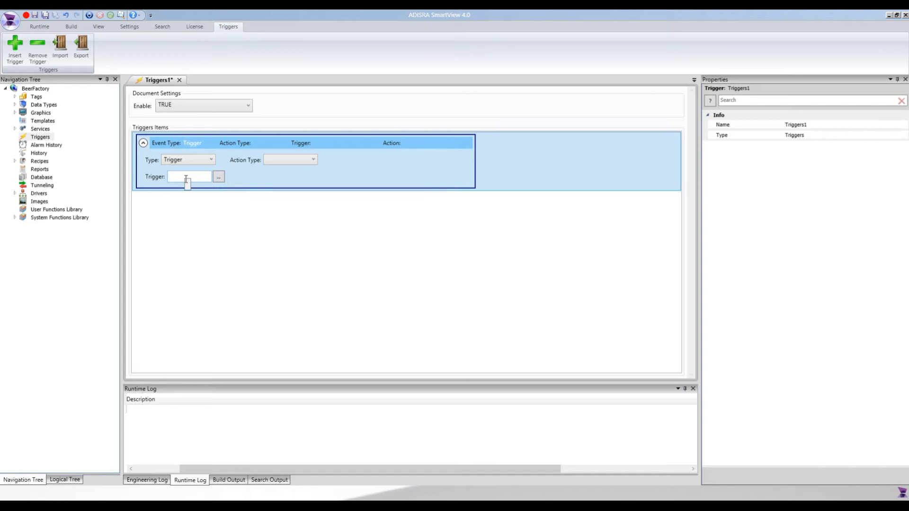
left_click(186, 178)
type("@c")
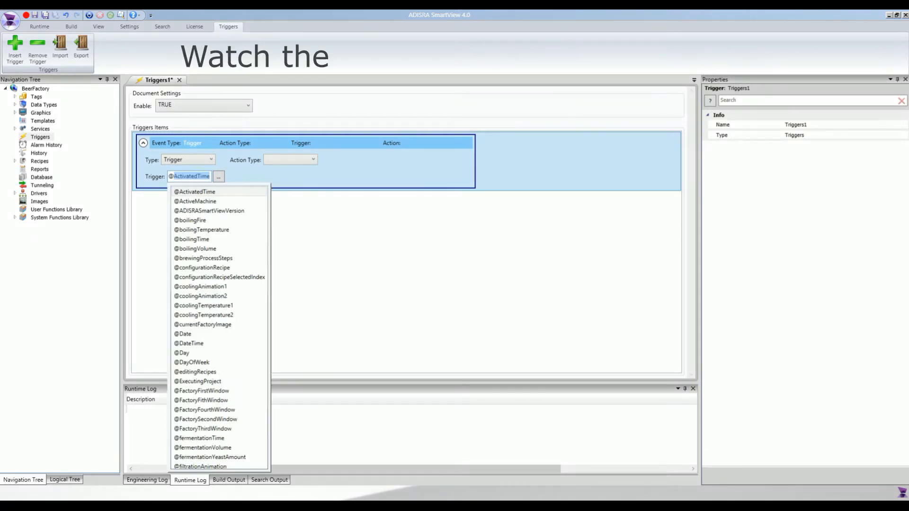
type("onfigurationRe")
key("Down")
key("Return")
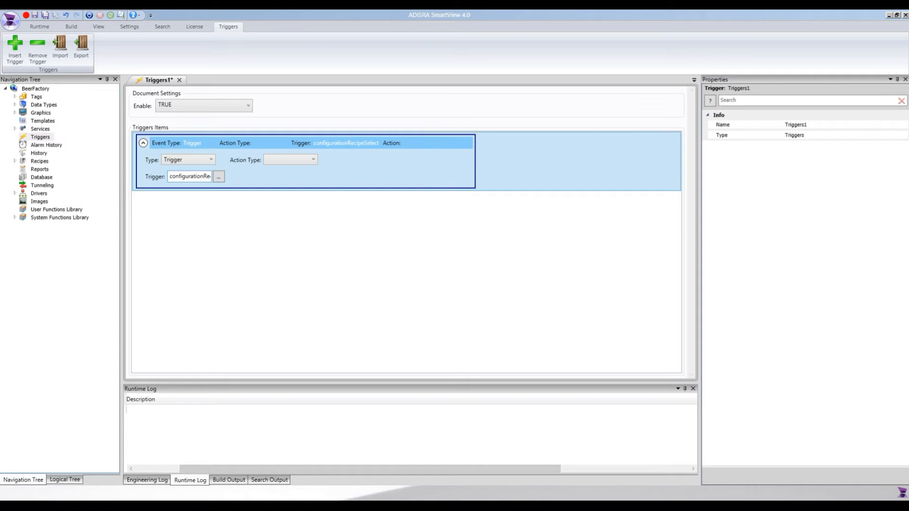
Step: Set the trigger item's action type to Expressions and open the expression's script editor
left_click(276, 161)
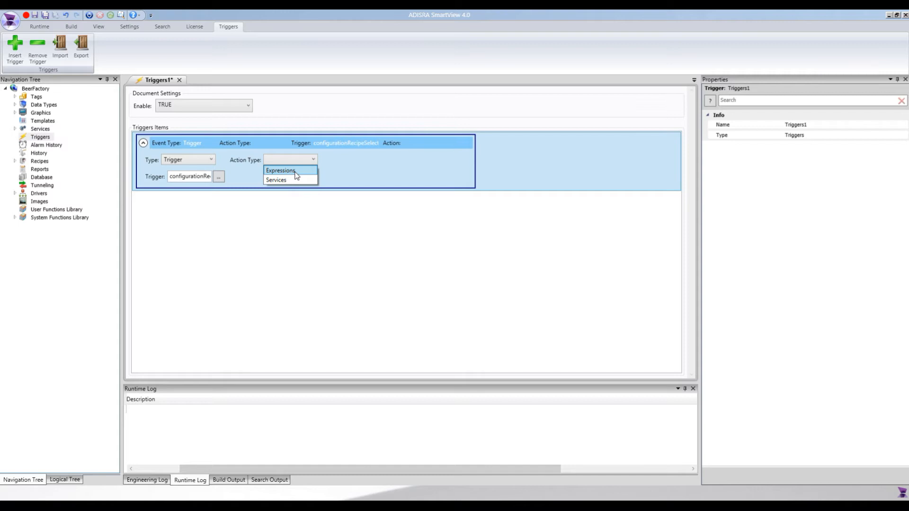
left_click(280, 170)
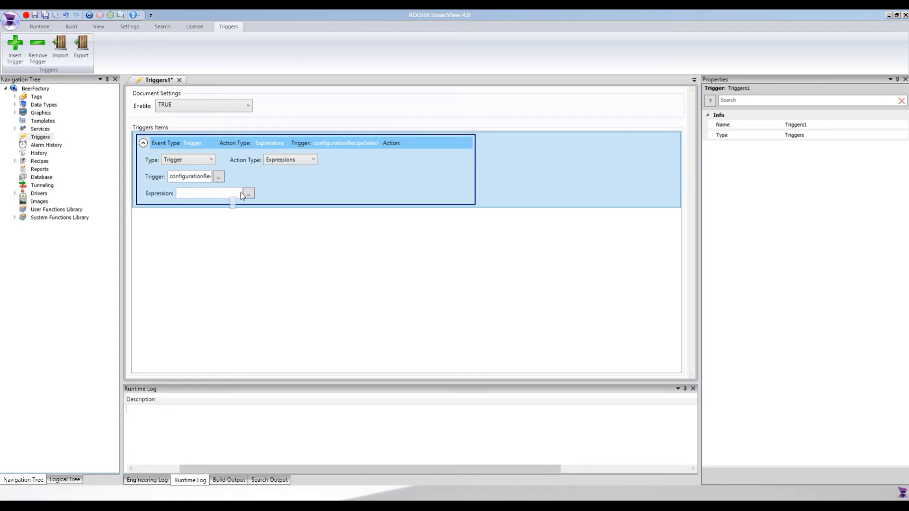
left_click(248, 194)
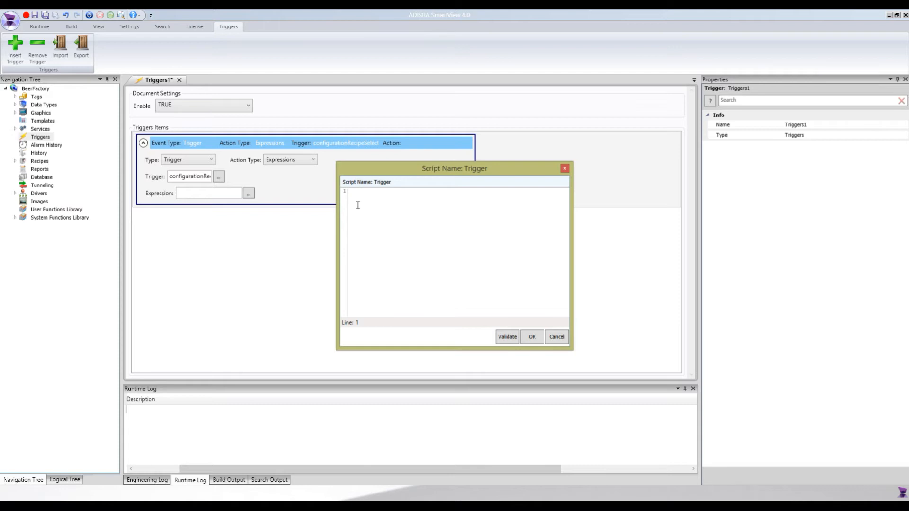
type("SVApplications")
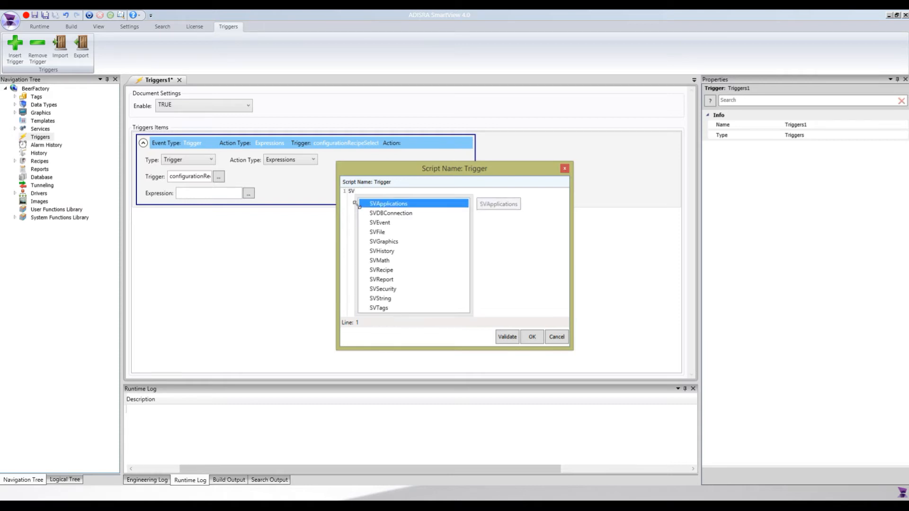
key("Return")
type(".Output()")
key("Return")
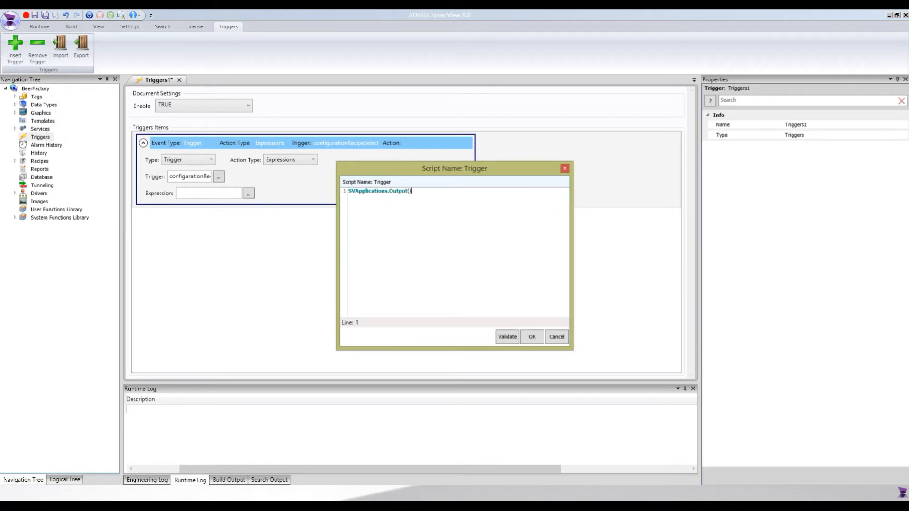
type(";")
key("Left")
key("Left")
type("\"Value was changed on selected index: \" +")
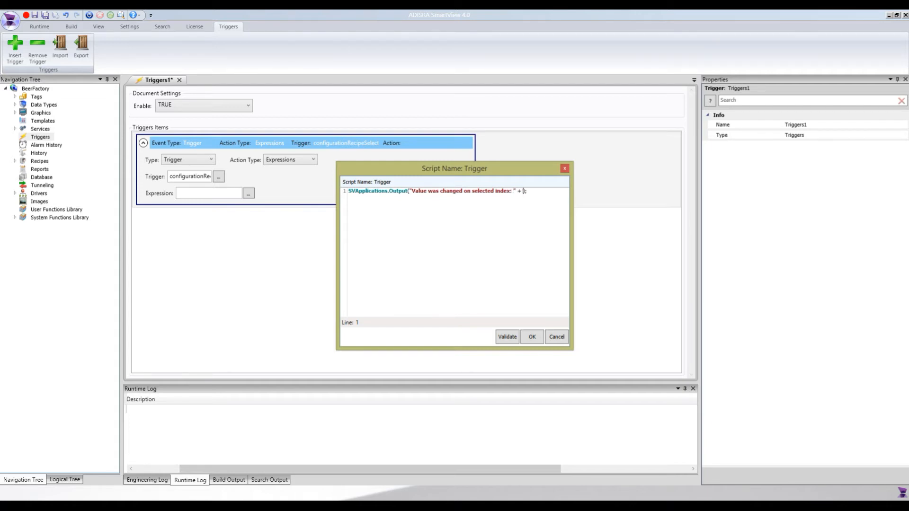
type(" @confi")
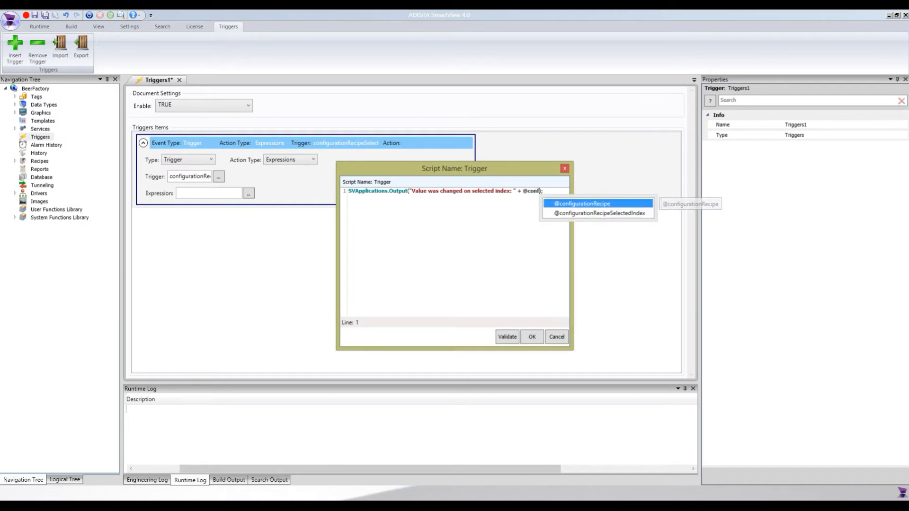
key("Return")
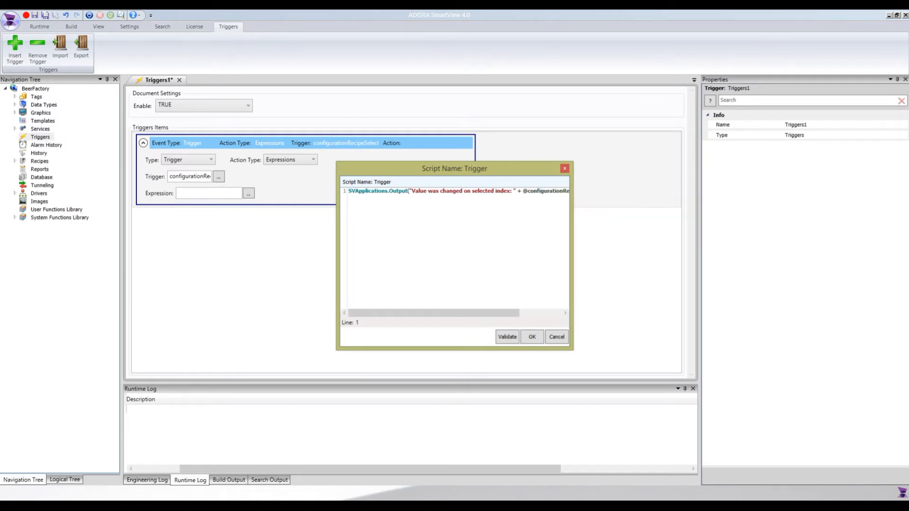
key("Return")
type("if")
type(" ()")
type("@")
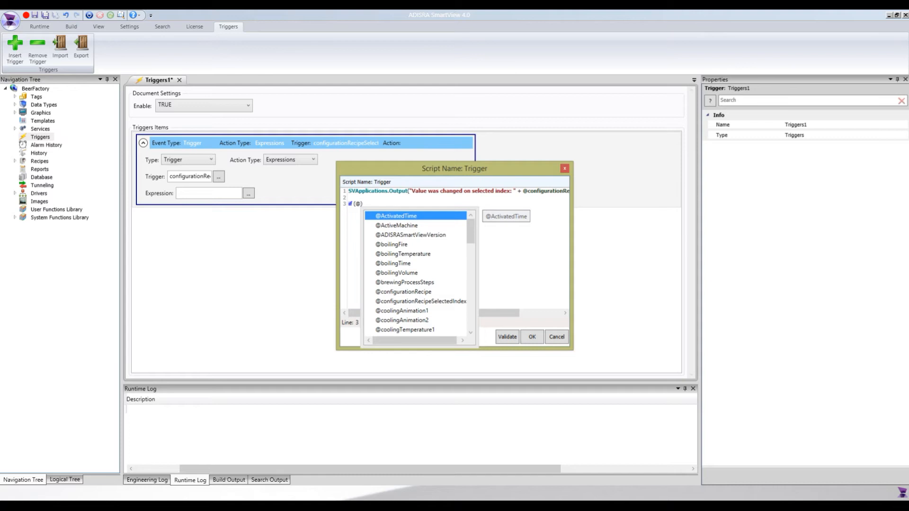
type("confi")
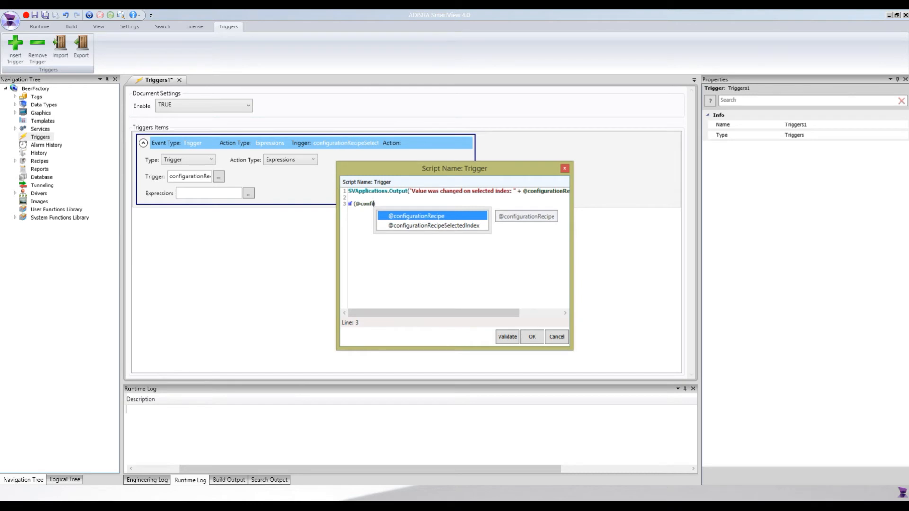
key("Down")
key("Return")
type(">")
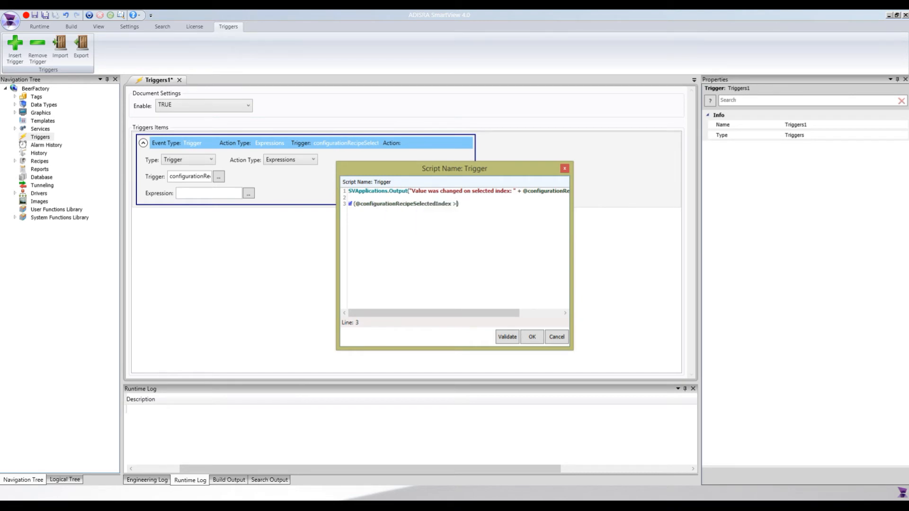
type("= 0) {  }")
key("Left")
key("Return")
key("Return")
key("Up")
Step: Inside the if block, start an SVRecipe.Load call with "ConfigurationRecipe" as its first argument
type("SVRe")
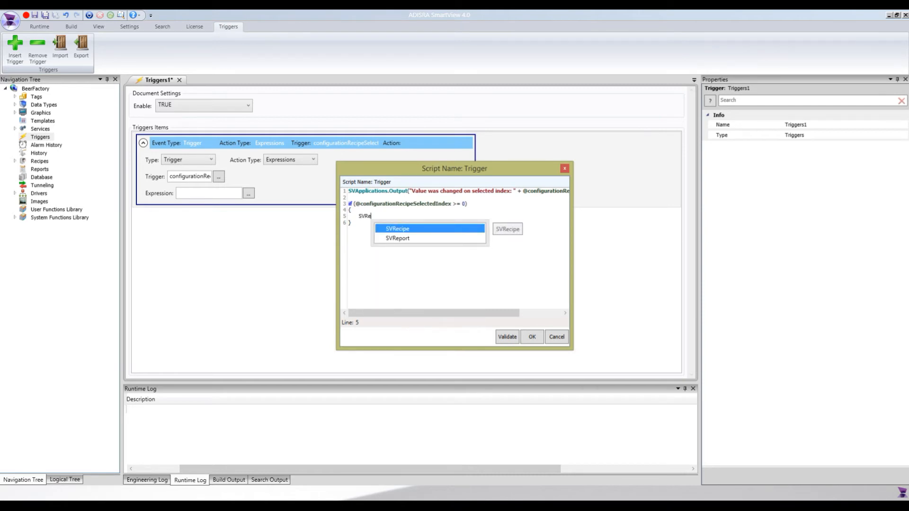
key("Return")
type(".Load")
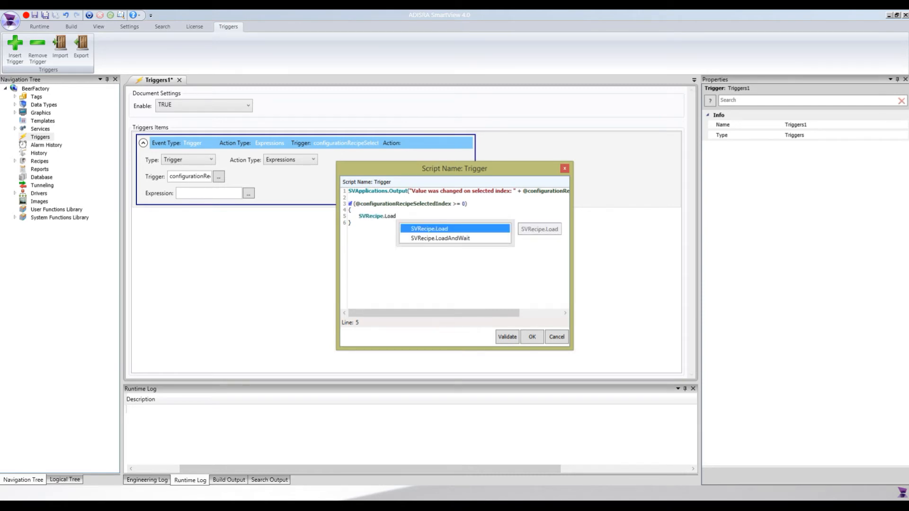
key("Return")
type("(")
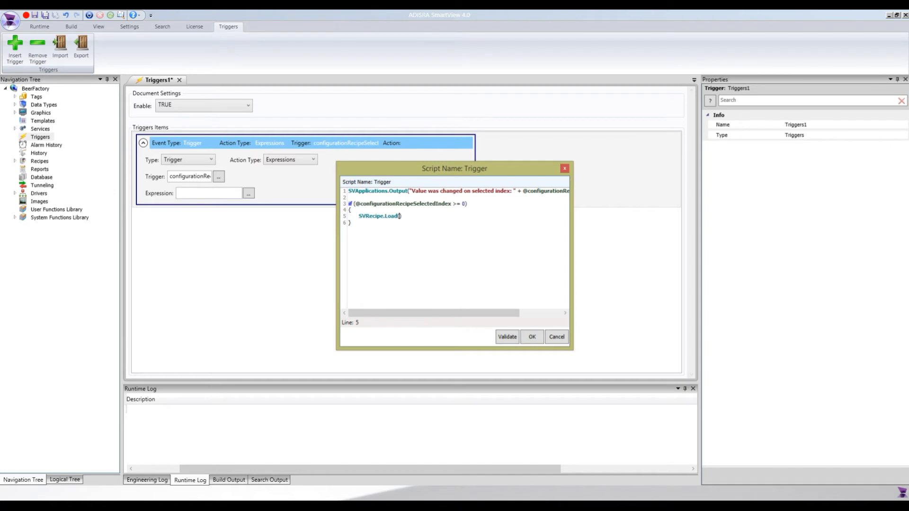
type("\"")
type("Configuratio")
type("nRecipe")
Step: Begin the Load call's second argument, the file path, with SVApplications.ProjectPath() + "BeerRecipes\\"
type(", ")
type("SVApplications")
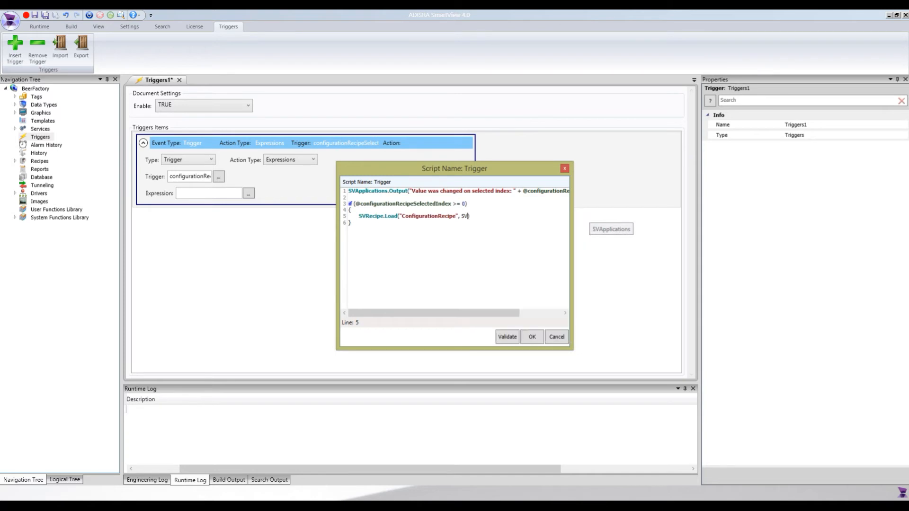
type(".ProjectPath()")
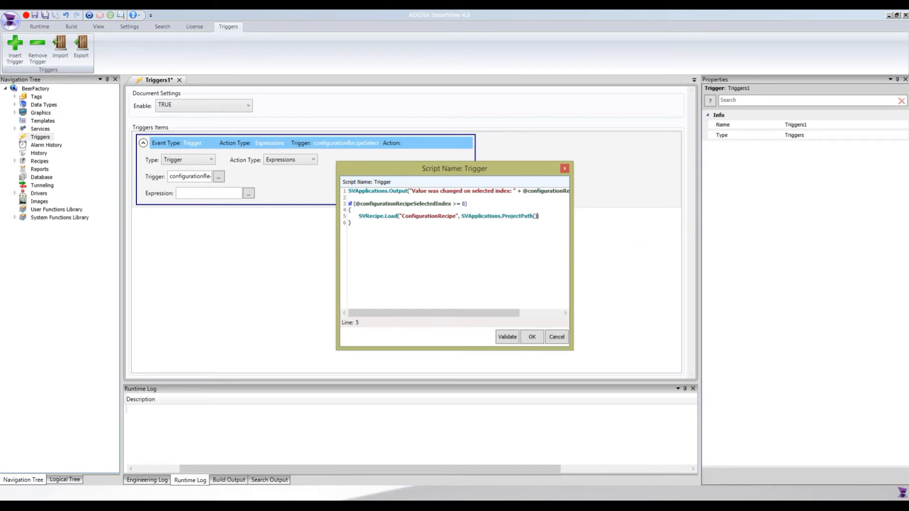
type(" + \"\"")
key("Left")
type("BeerRecipes")
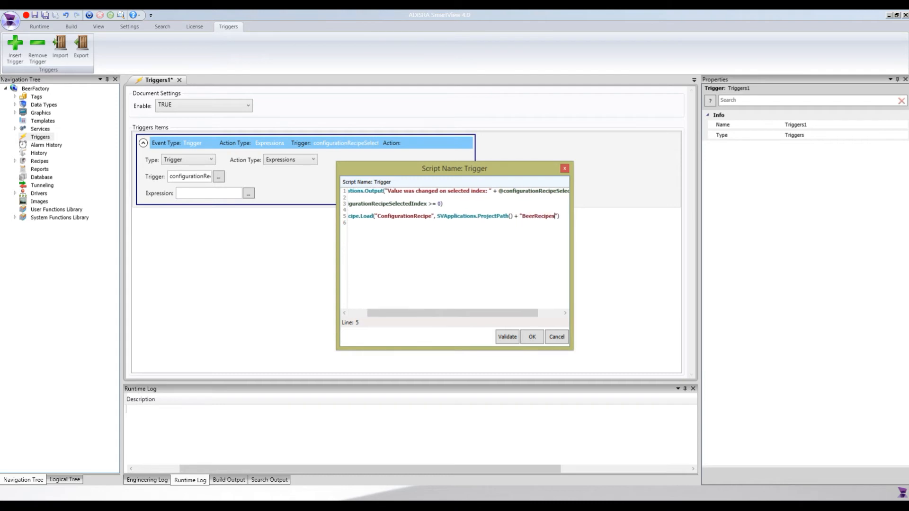
type("\\\\\"")
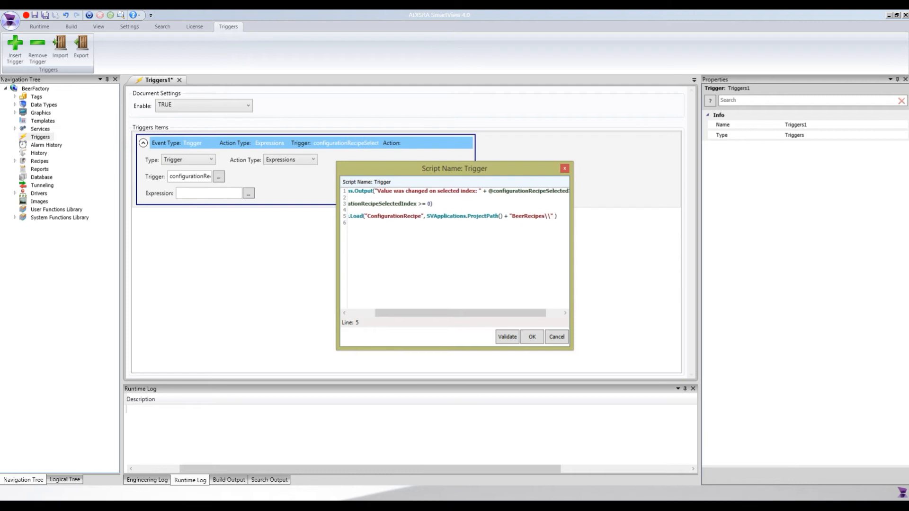
type(" + ")
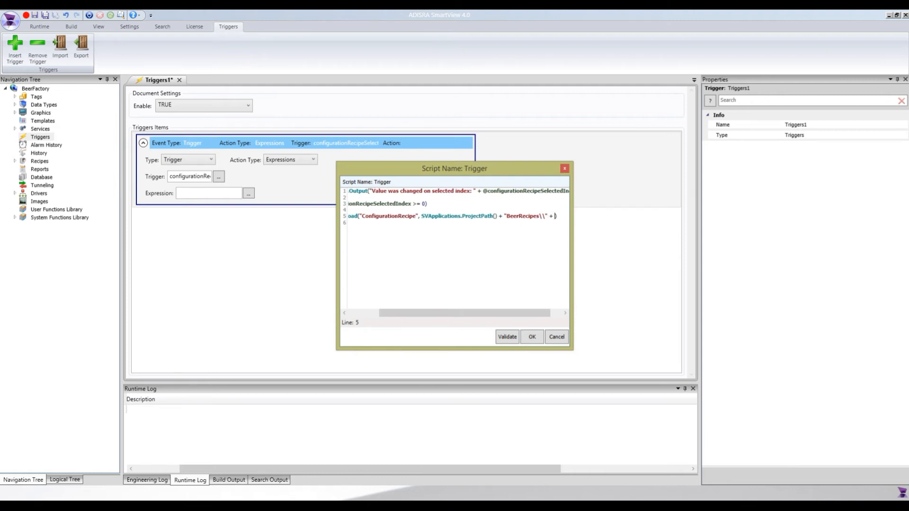
type("@")
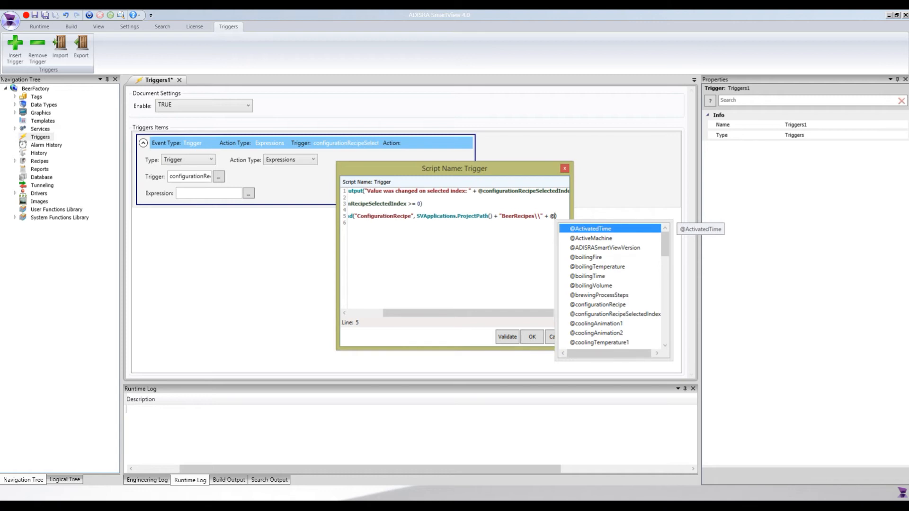
type("reci")
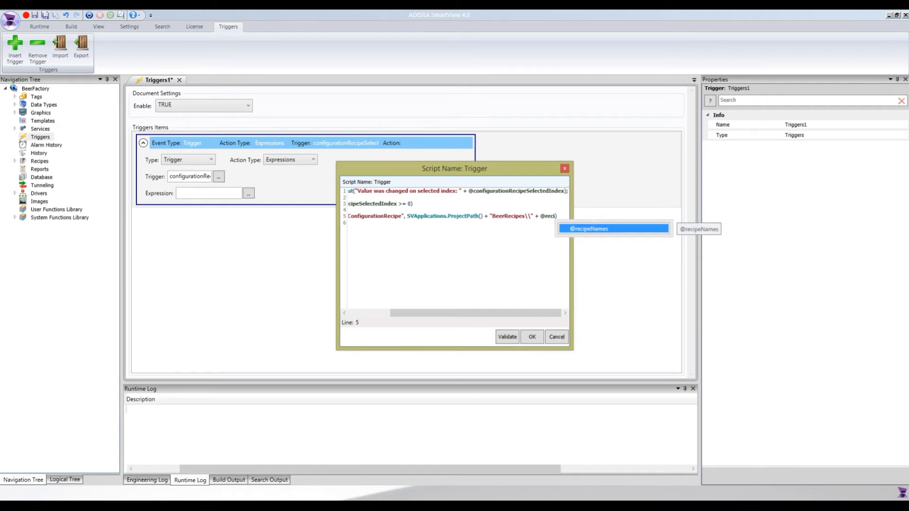
key("Return")
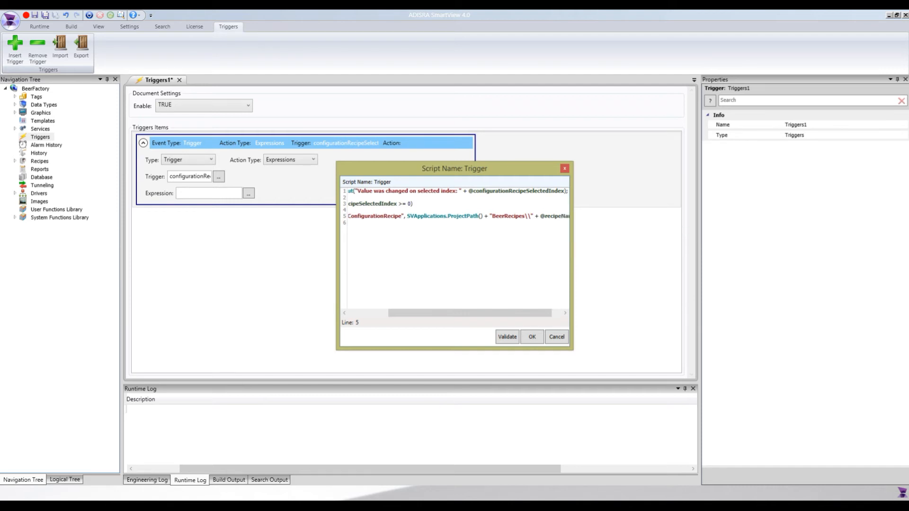
type("[]")
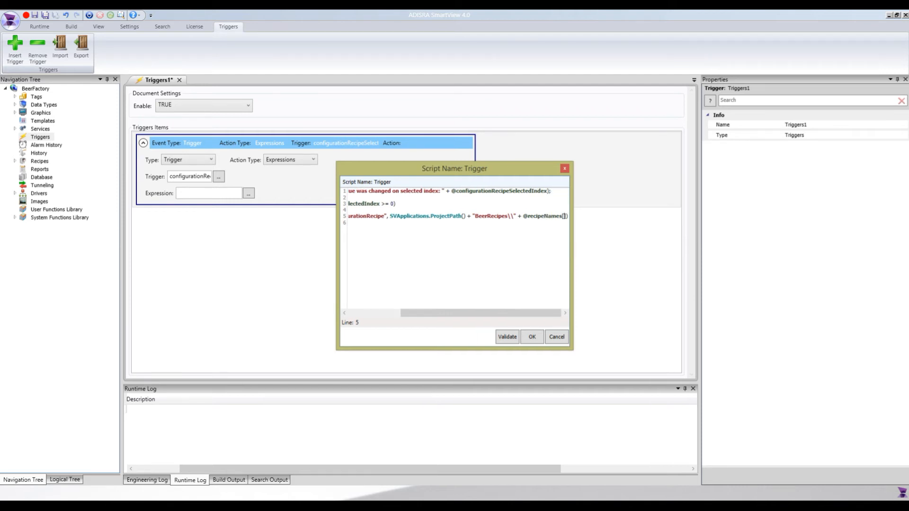
type("@con")
key("Down")
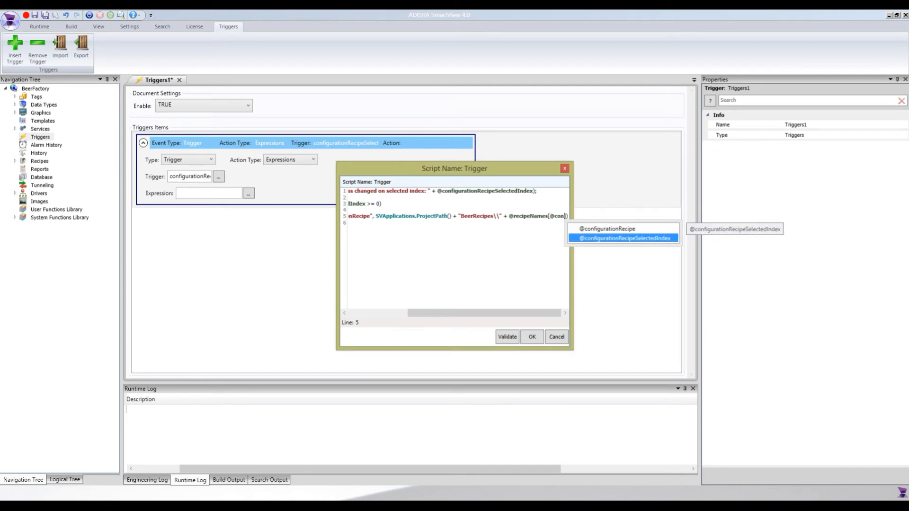
key("Return")
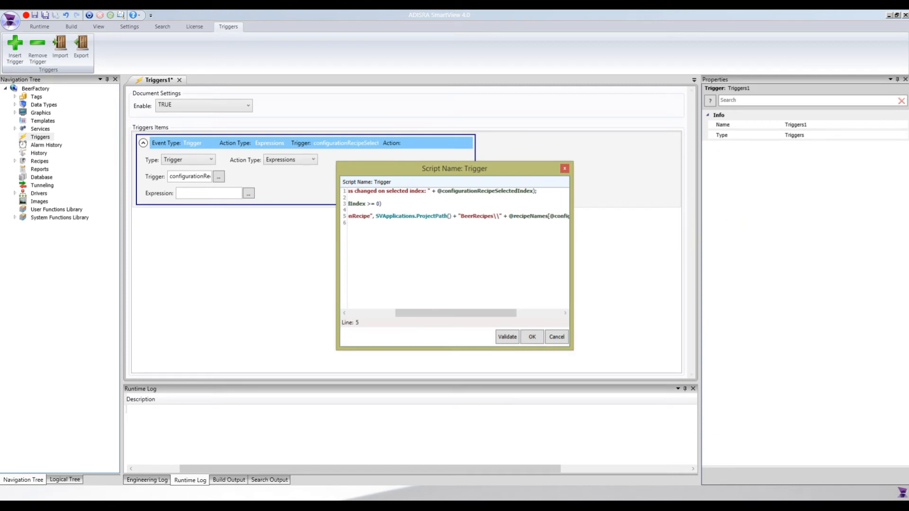
Step: Add + ".rpf" to the path, end the Load statement with a semicolon, and validate and accept the script
key("Right")
type("+ \"\"")
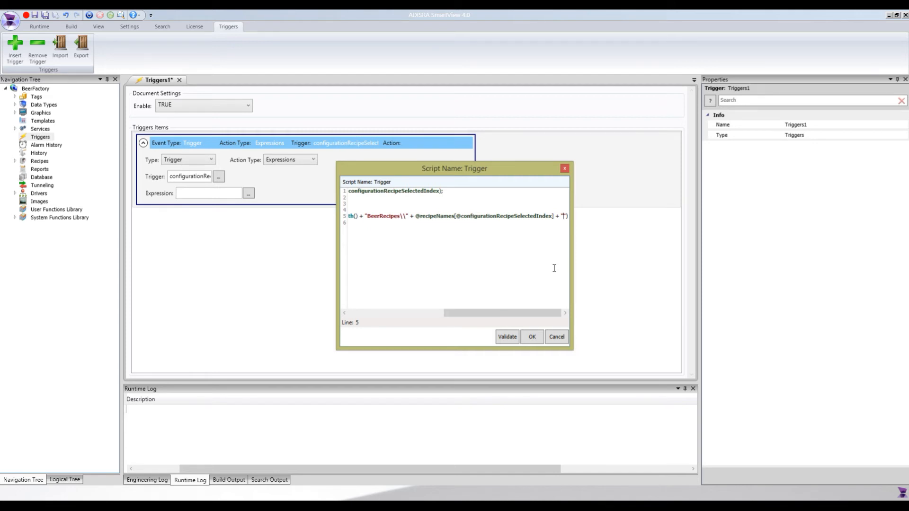
type(".rpf")
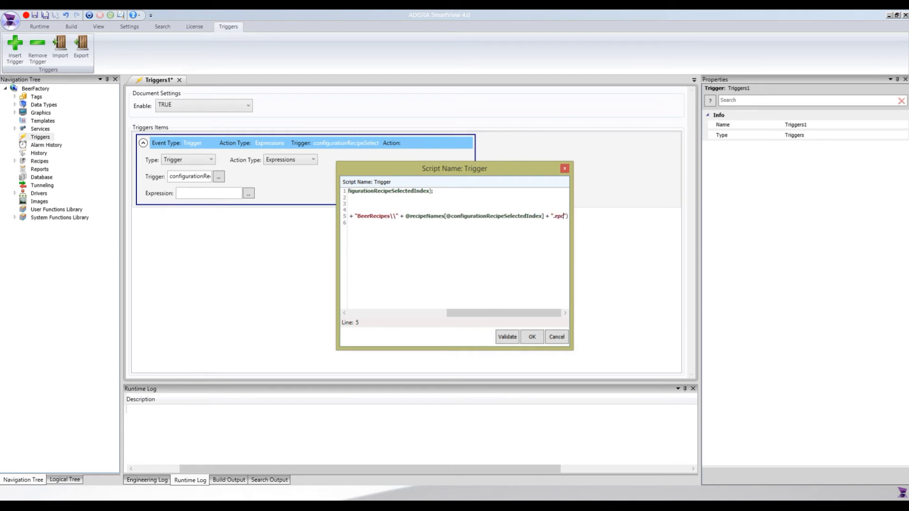
type(";")
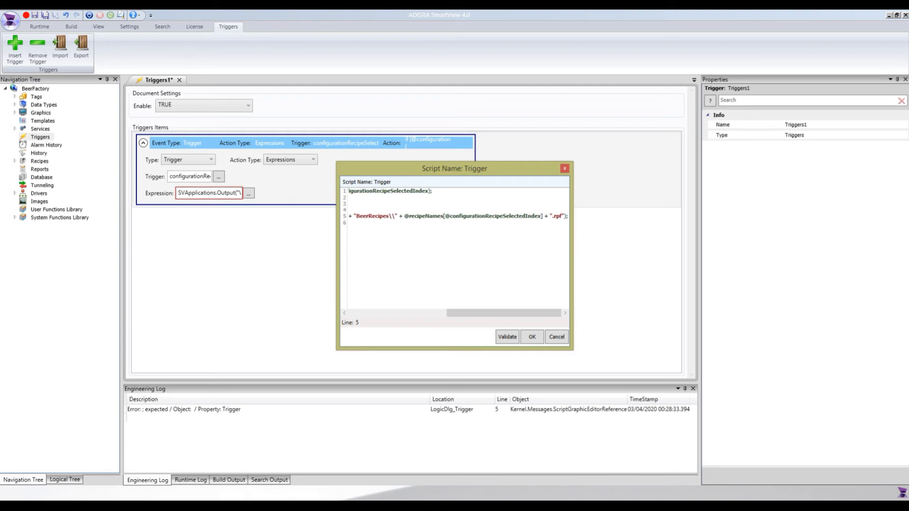
left_click(507, 338)
left_click(531, 337)
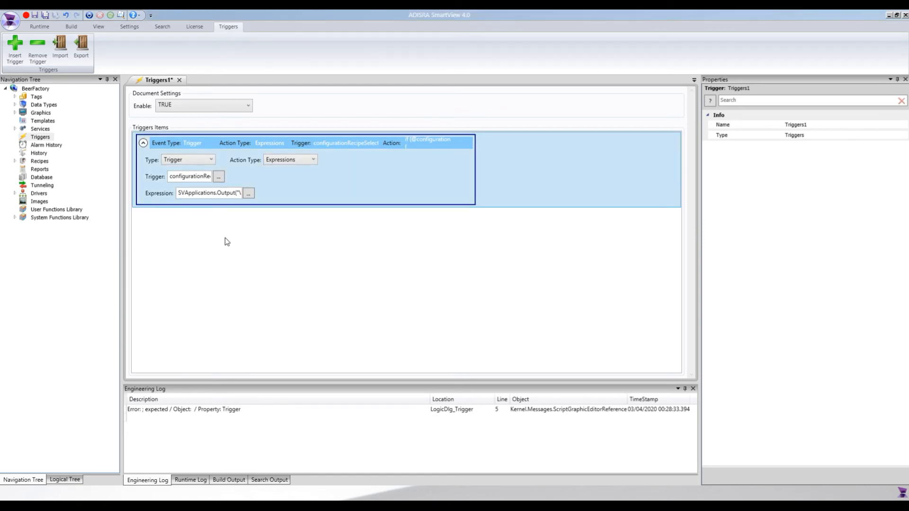
Step: Save the trigger document as LoadRecipesConfiguration in the project's Events folder
key("ctrl+s")
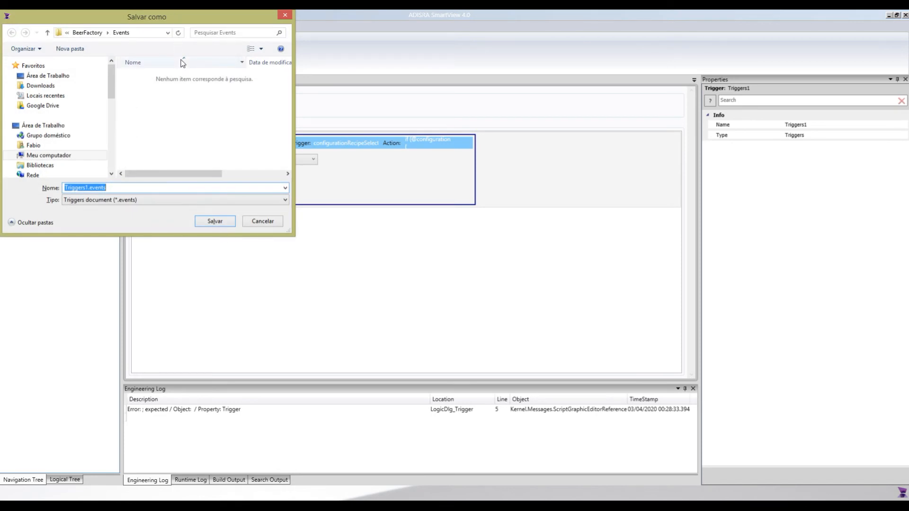
type("LoadRecipesConfiguration")
key("Return")
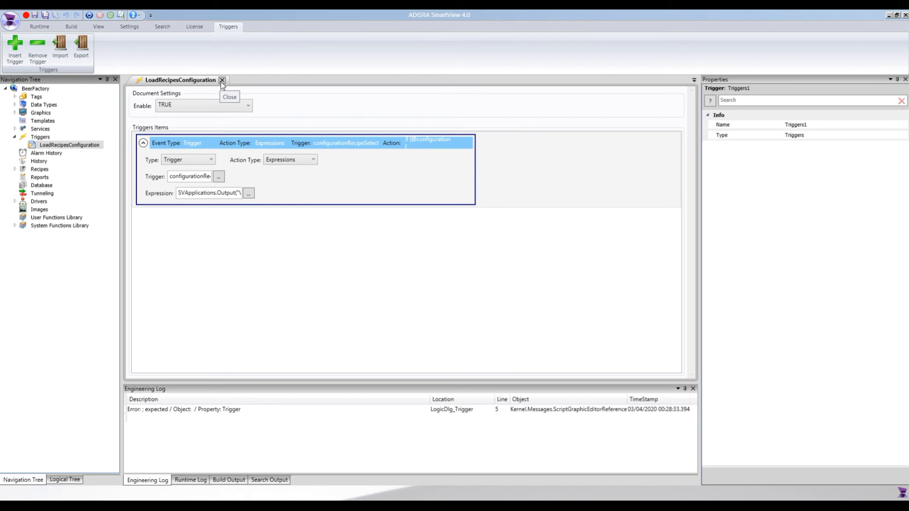
Step: Check the ConfigurationRecipe name under Recipes against the recipe name used in the trigger's Load call
left_click(14, 170)
left_click(62, 178)
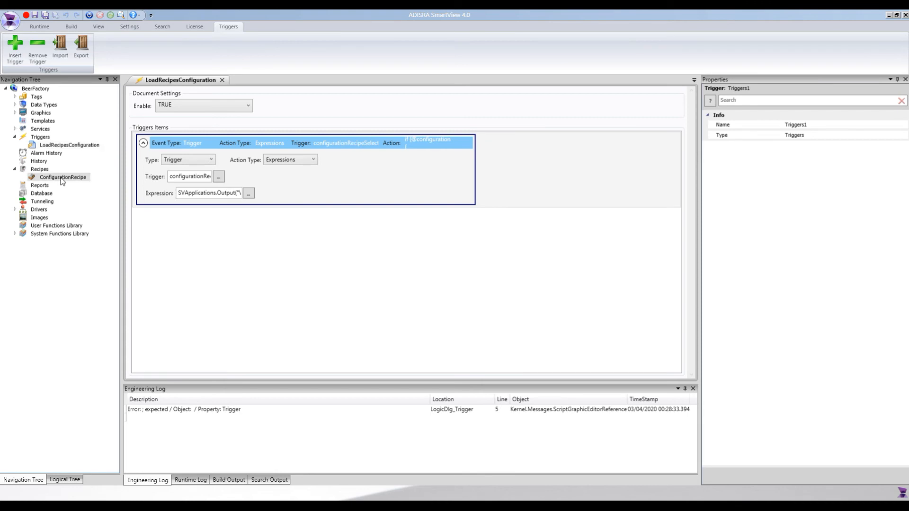
left_click(248, 193)
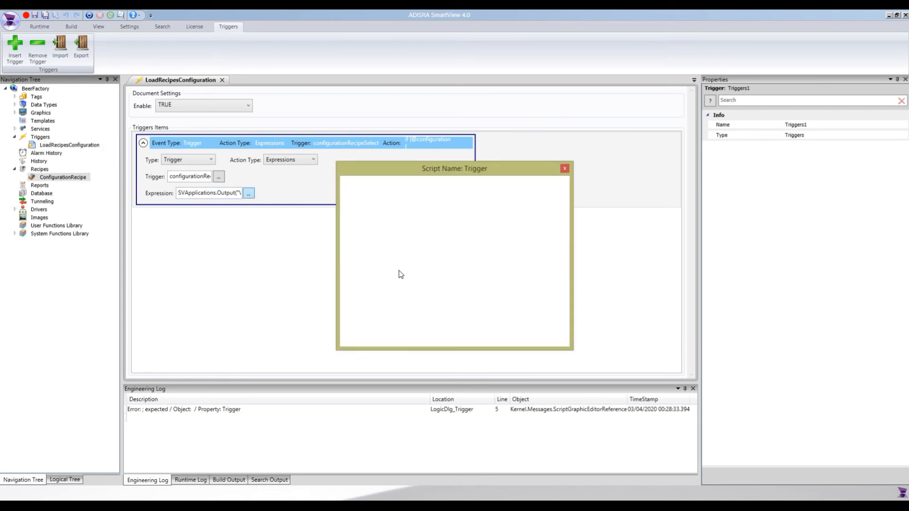
double_click(438, 218)
double_click(416, 219)
left_click(531, 336)
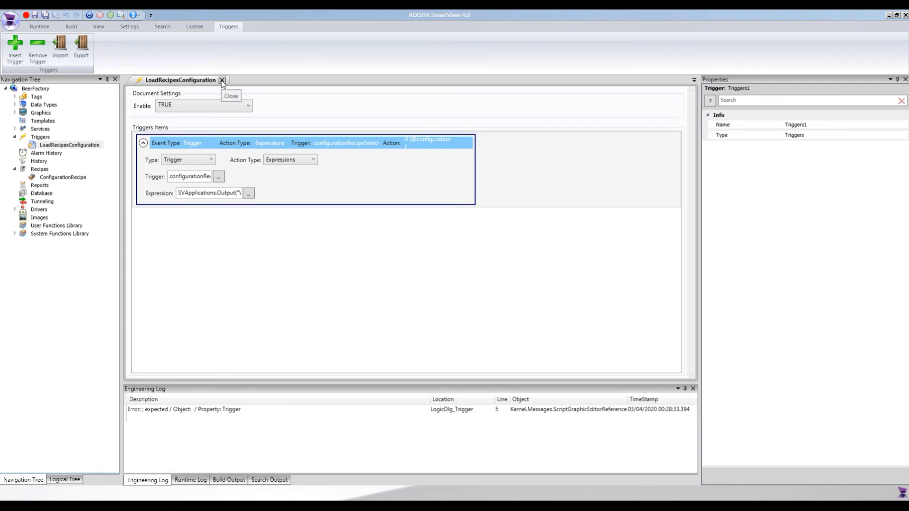
Step: Review the tag item in the ConfigurationRecipe document, and close the recipe and trigger documents
left_click(53, 180)
double_click(53, 179)
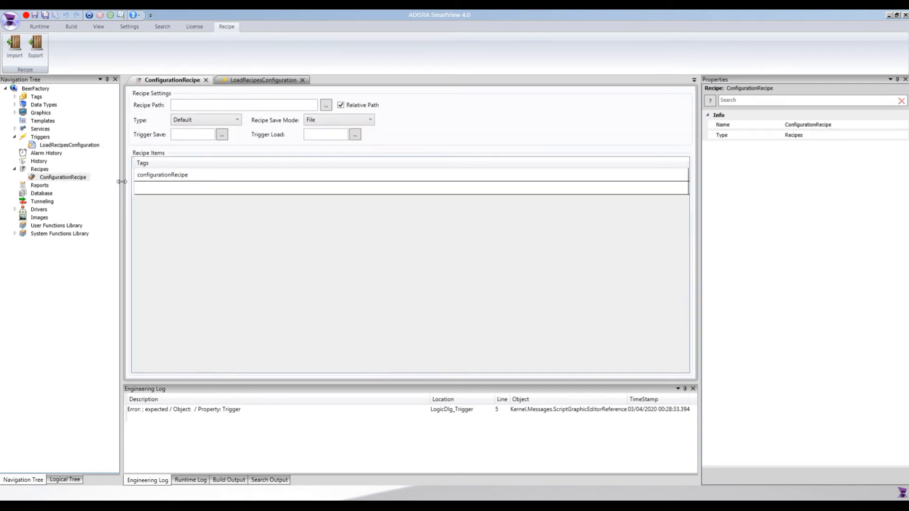
left_click(176, 177)
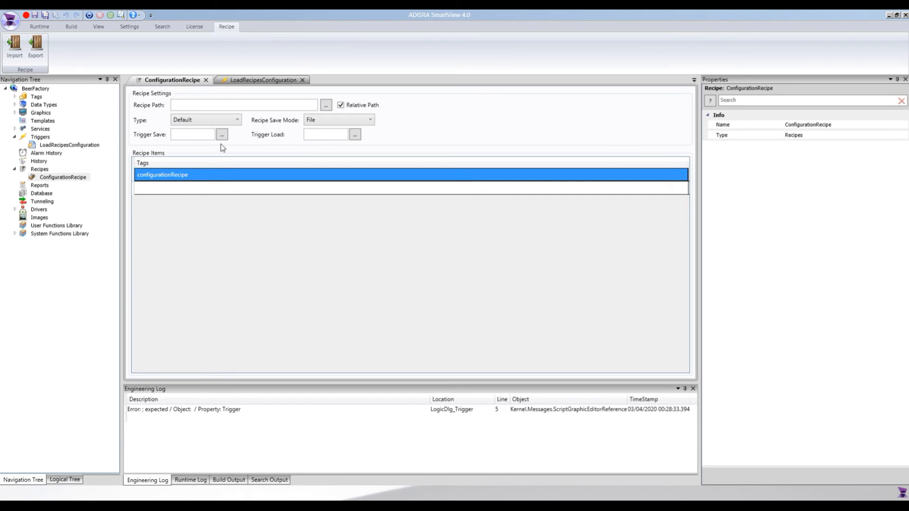
left_click(207, 80)
left_click(219, 80)
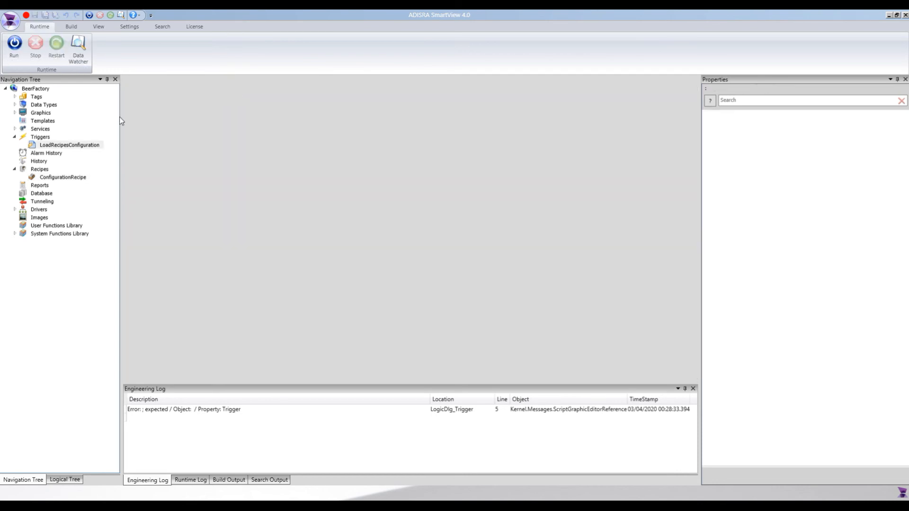
left_click(15, 136)
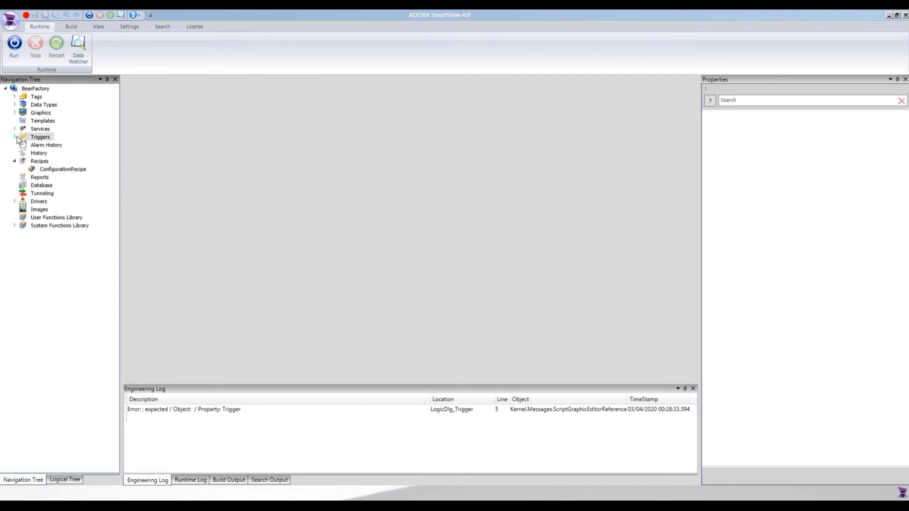
Step: Run the BeerFactory project and open the Recipes screen in the running application
left_click(19, 57)
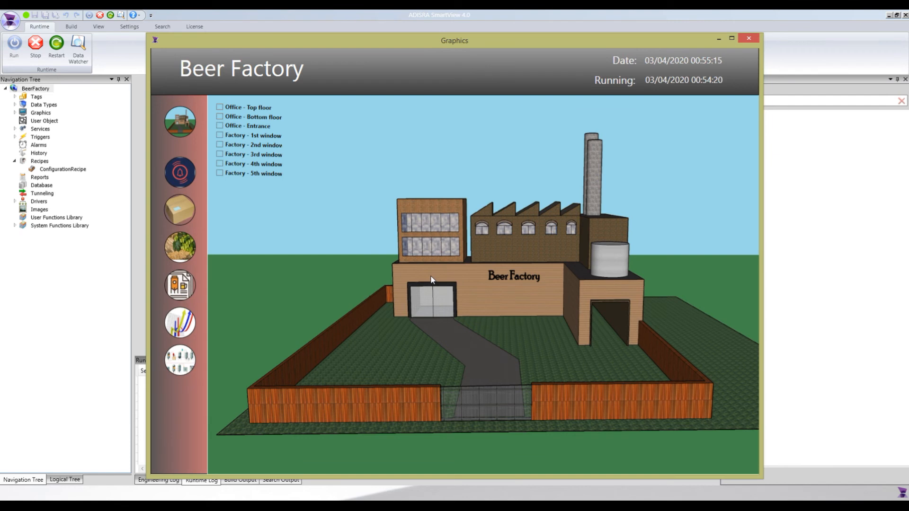
left_click(178, 295)
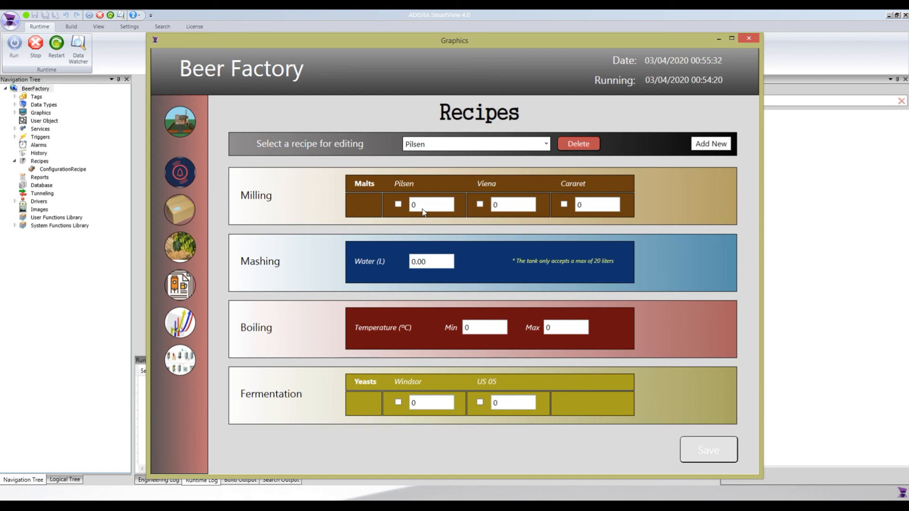
Step: Test recipe loading by choosing APA, followed by Pilsen, as the recipe for editing
left_click(443, 149)
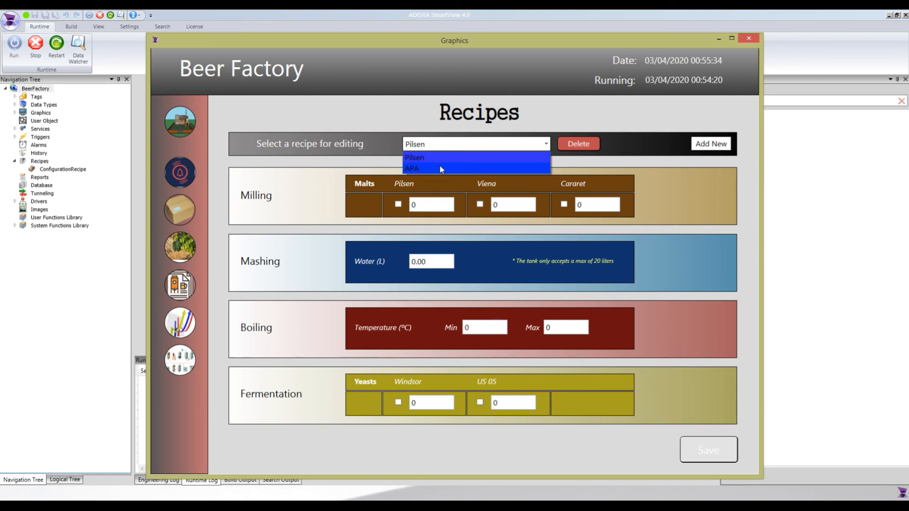
left_click(440, 169)
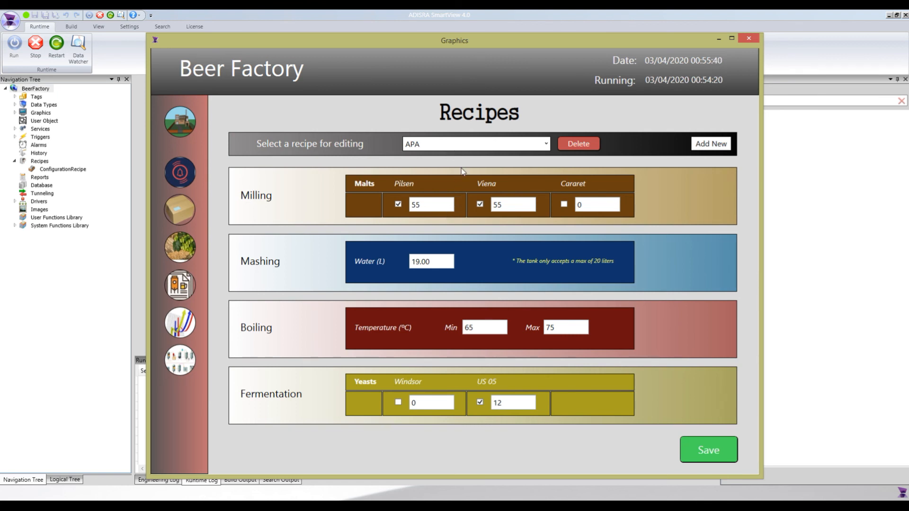
left_click(466, 147)
left_click(446, 154)
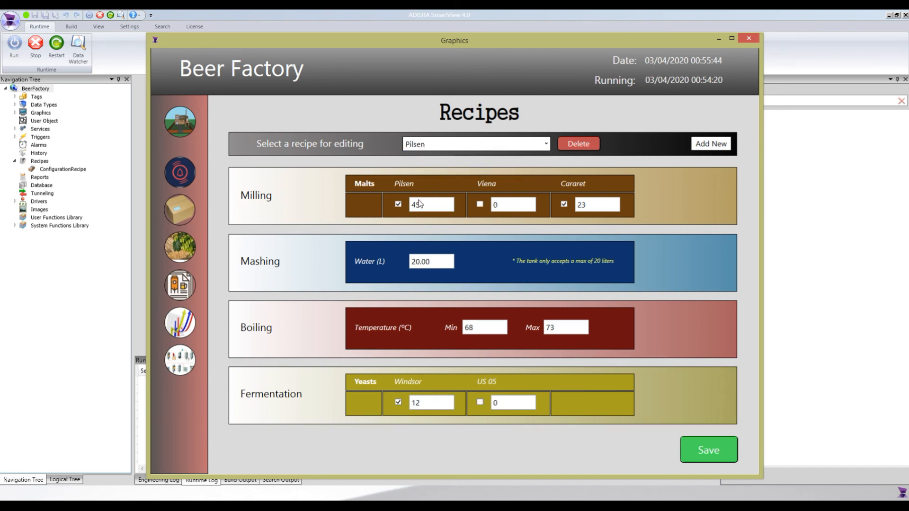